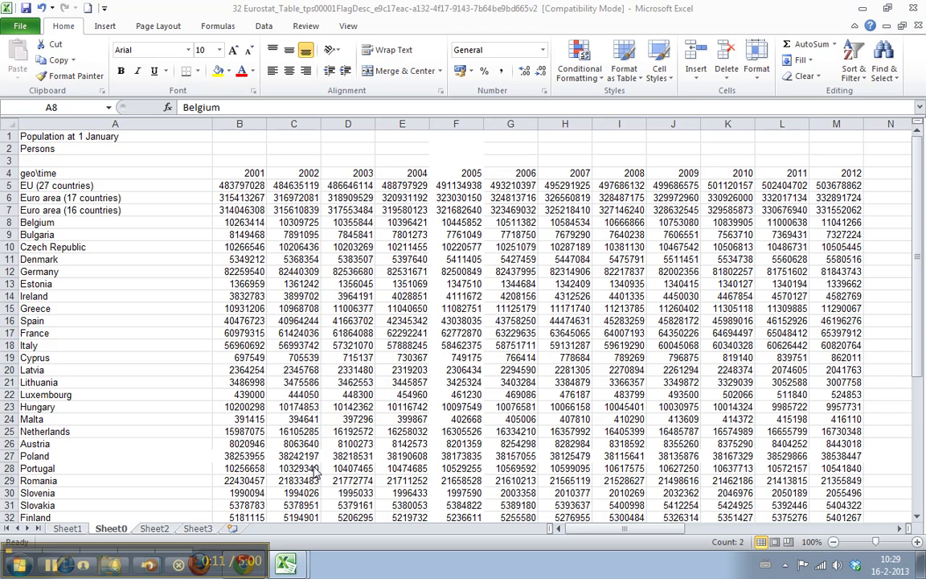
# Select blocks of country population figures across the early years, then clear the selection.
pyautogui.click(302, 327)
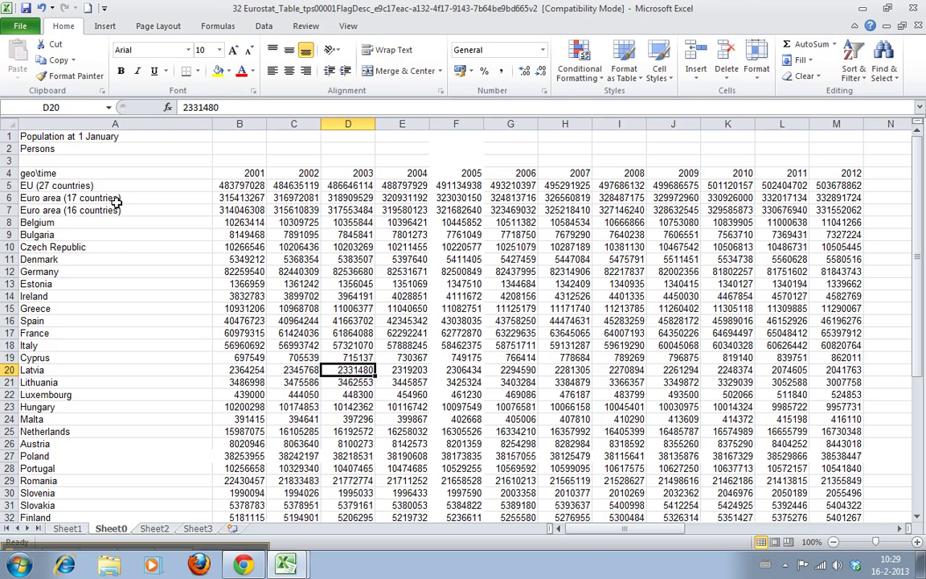
pyautogui.moveTo(105, 184); pyautogui.dragTo(266, 333)
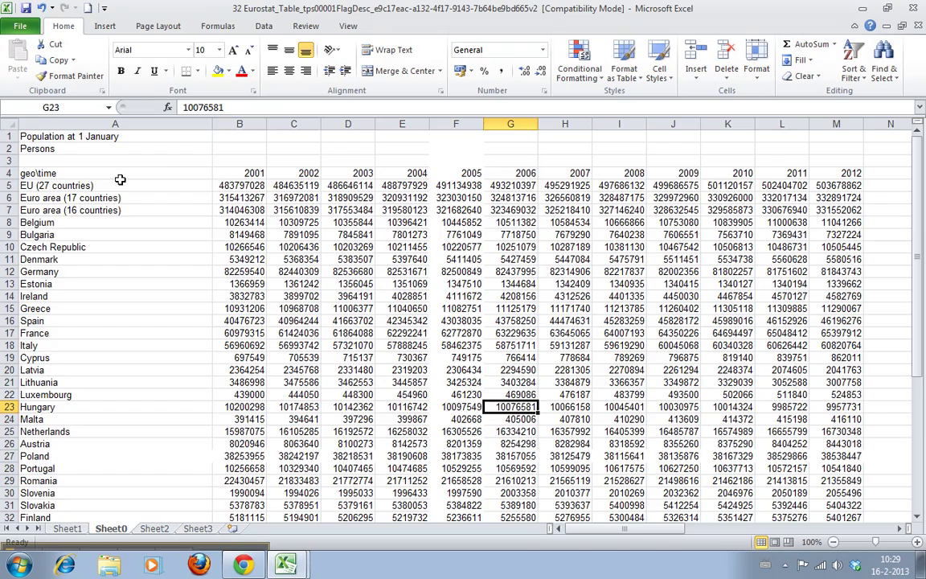
pyautogui.moveTo(113, 198)
pyautogui.mouseDown()
pyautogui.moveTo(298, 373)
pyautogui.moveTo(345, 575)
pyautogui.mouseUp()
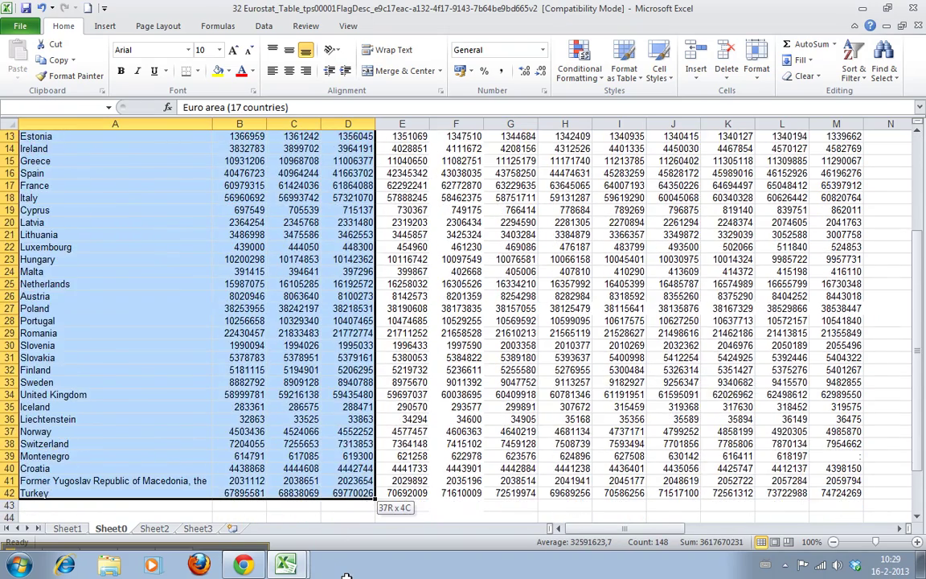
pyautogui.moveTo(346, 576); pyautogui.dragTo(303, 451)
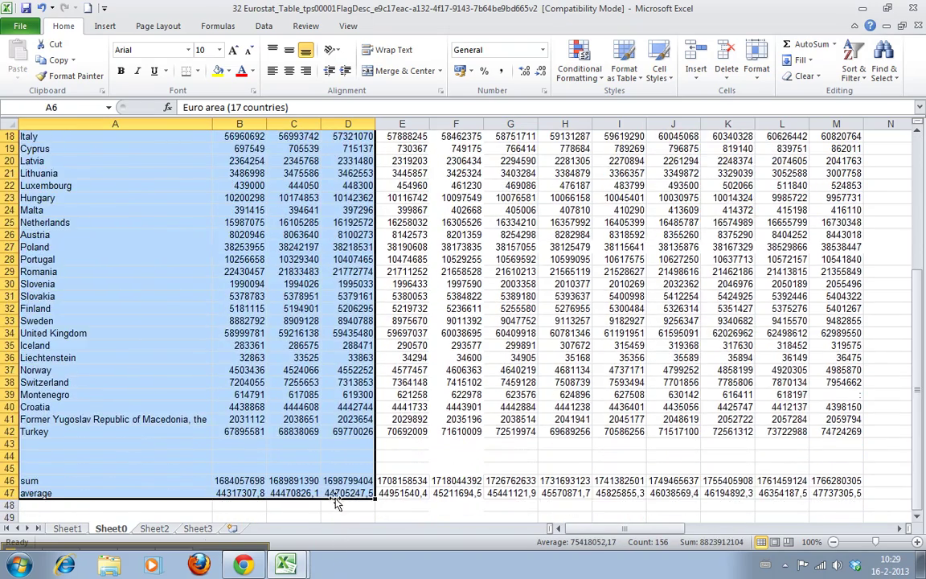
pyautogui.click(221, 469)
# Inspect the 2001 sum cell and the 2001 figures above the totals.
pyautogui.click(82, 480)
pyautogui.press('Right')
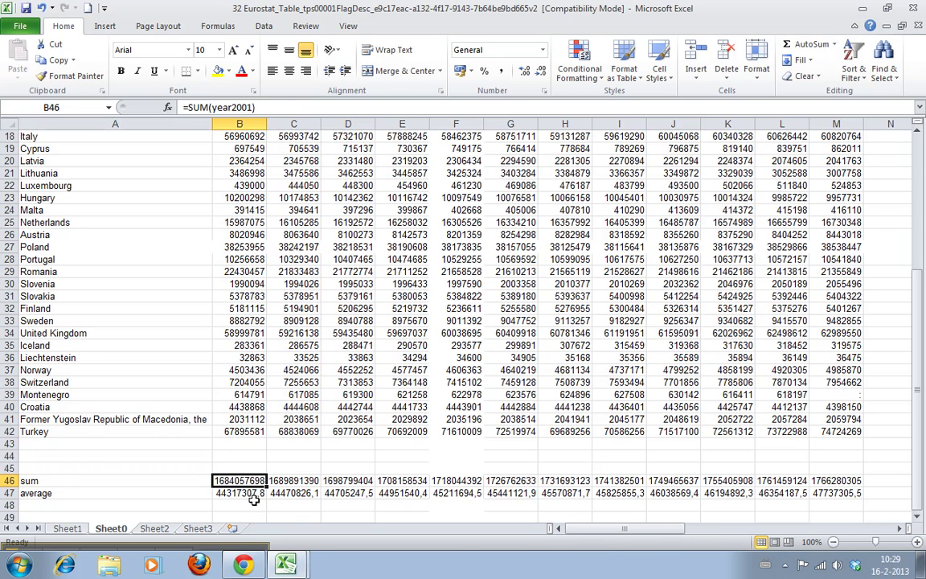
pyautogui.moveTo(242, 419); pyautogui.dragTo(241, 160)
pyautogui.click(242, 467)
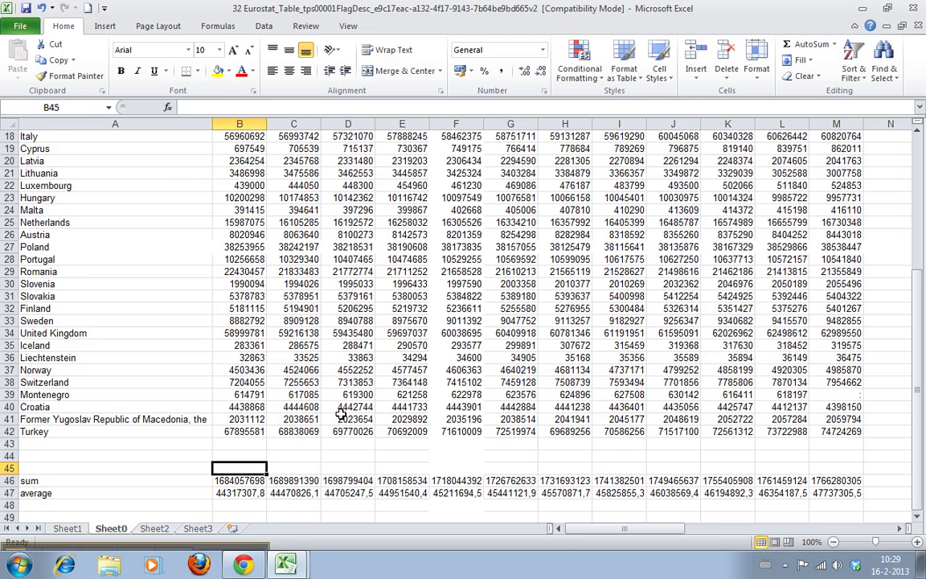
# Turn on Show Formulas and check the 2001 average and 2002 SUM/AVERAGE formulas.
pyautogui.click(218, 26)
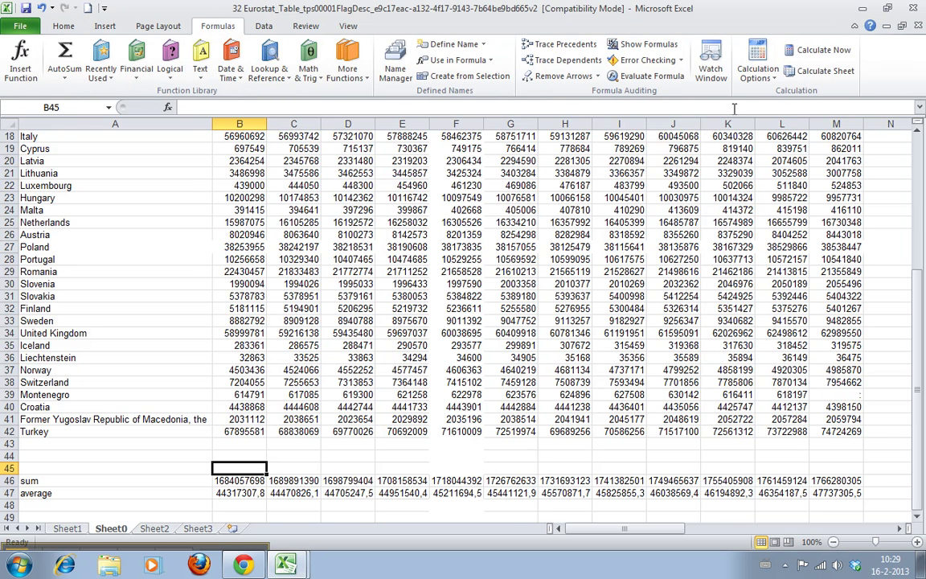
pyautogui.click(648, 44)
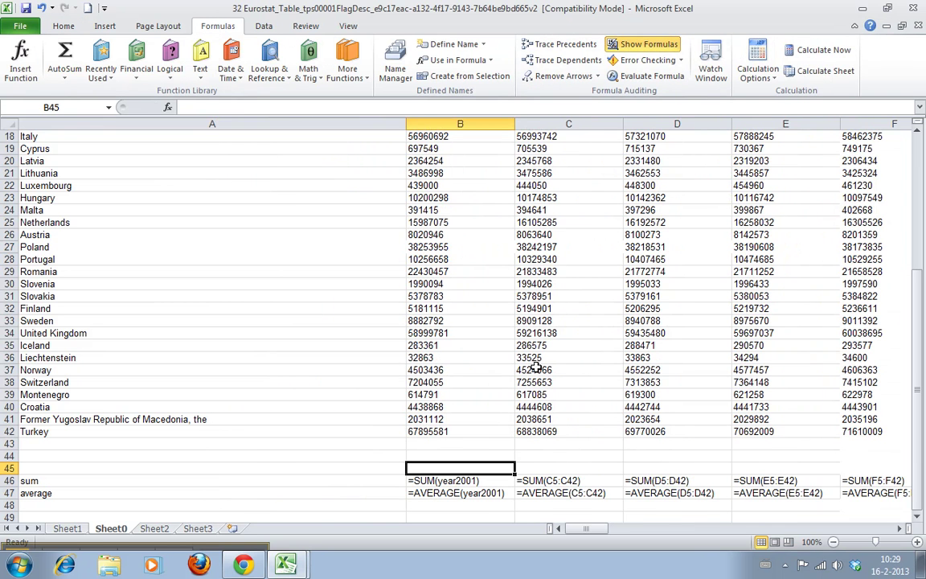
pyautogui.click(471, 493)
pyautogui.click(531, 480)
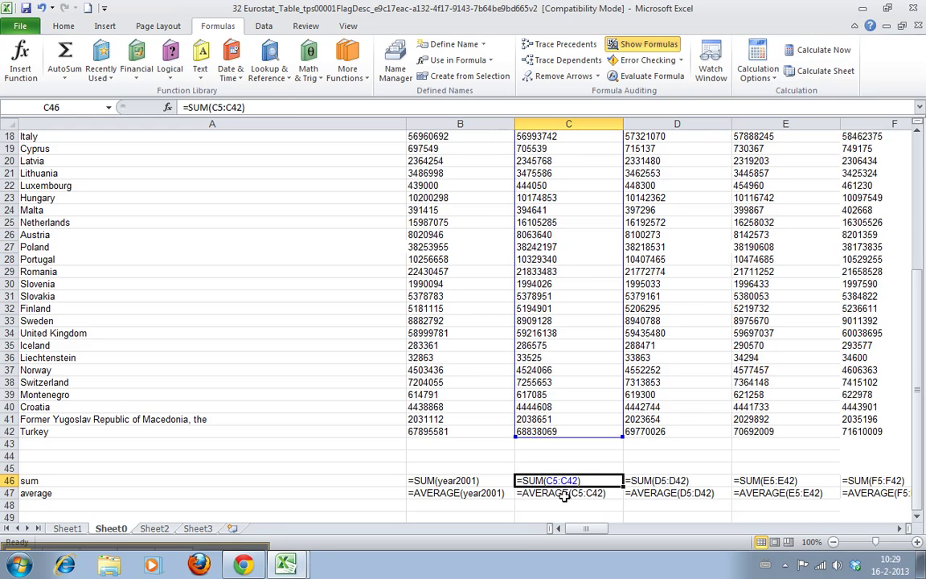
pyautogui.click(571, 492)
pyautogui.click(589, 481)
pyautogui.click(563, 507)
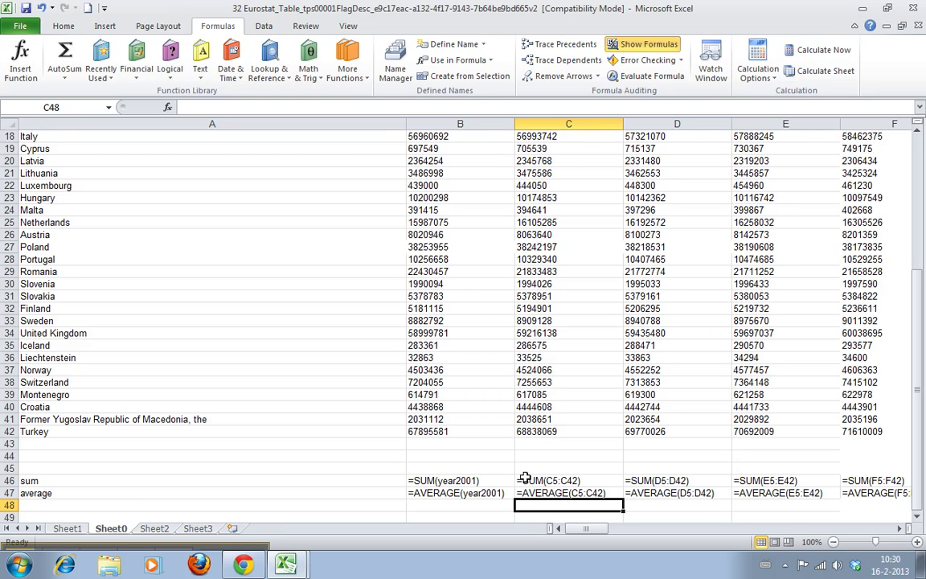
# Examine the ranges referenced by the 2002 AVERAGE and SUM formulas.
pyautogui.doubleClick(540, 492)
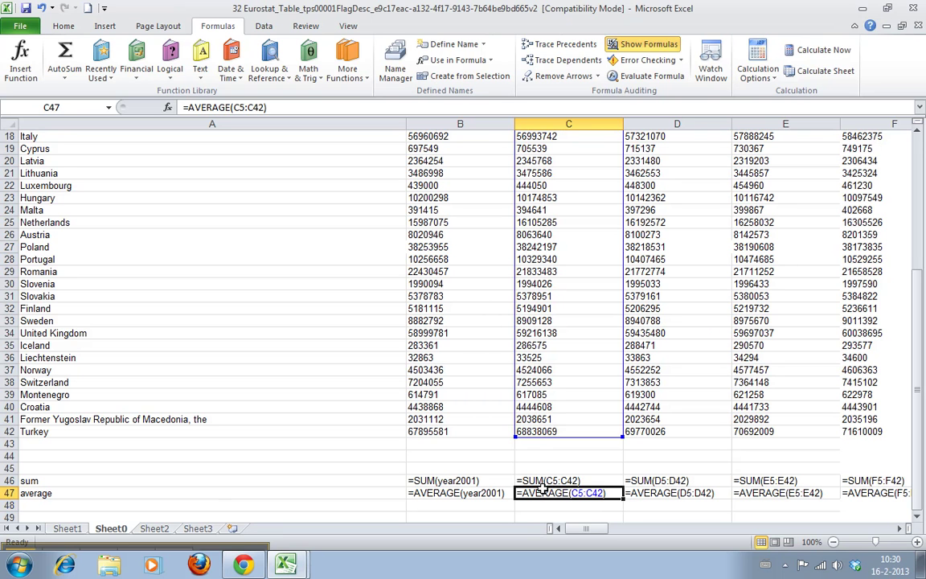
pyautogui.click(543, 483)
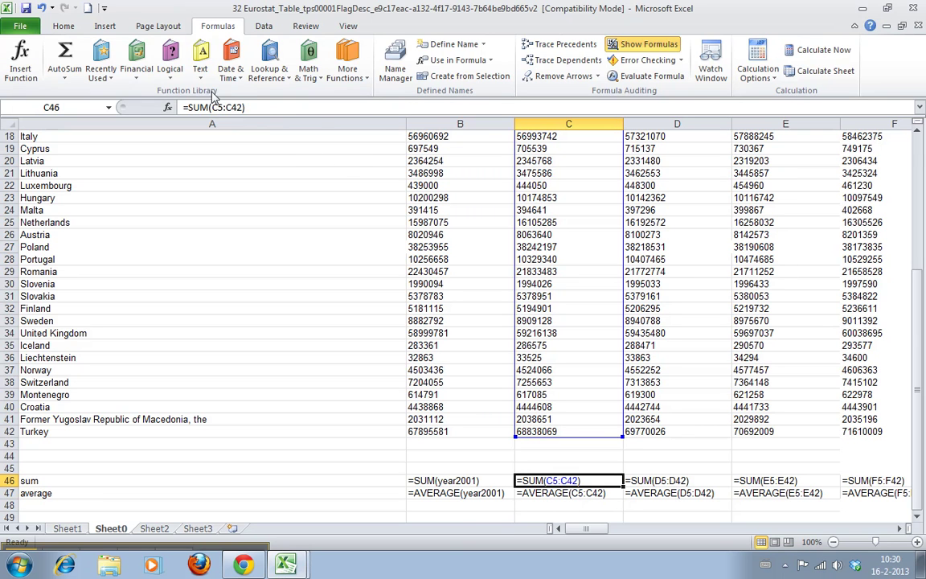
pyautogui.click(586, 458)
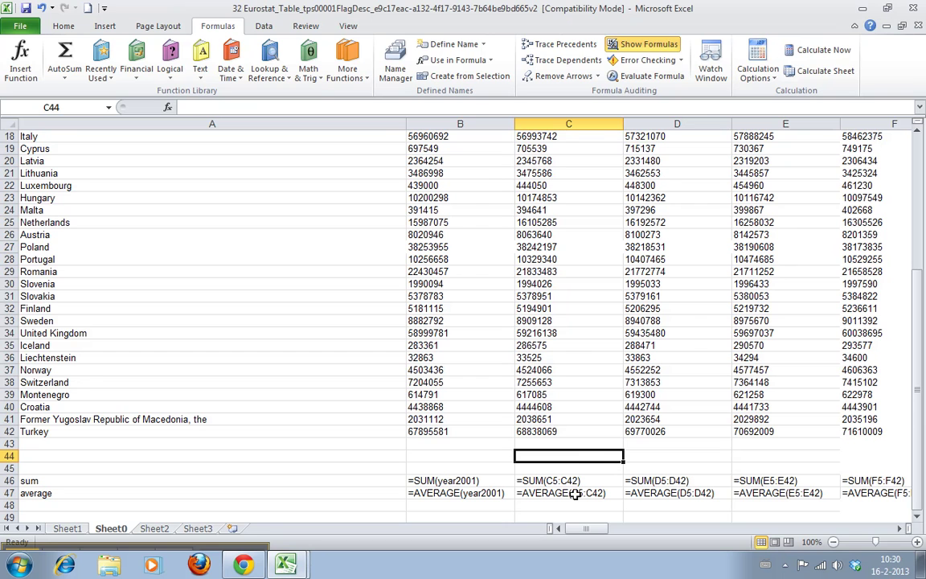
pyautogui.click(557, 492)
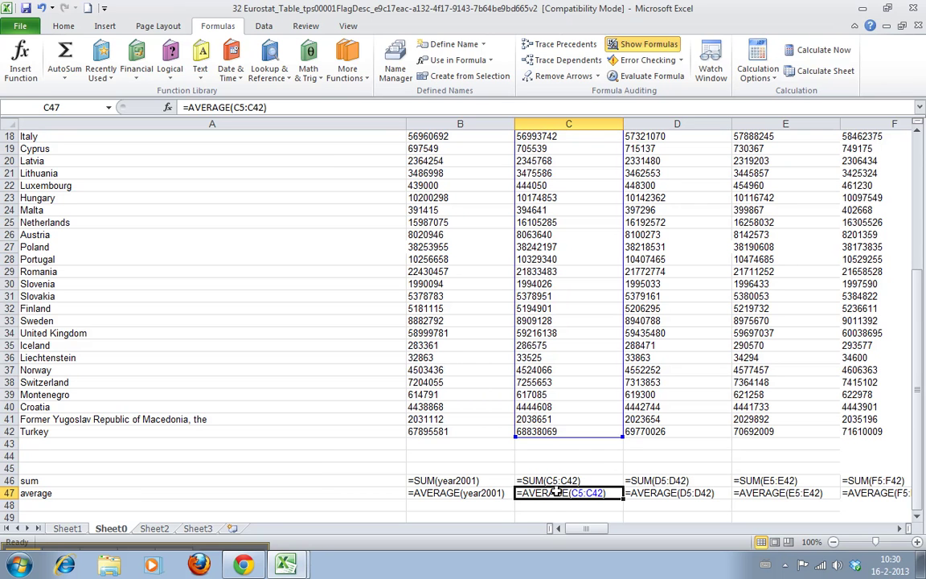
pyautogui.click(553, 480)
pyautogui.press('Up')
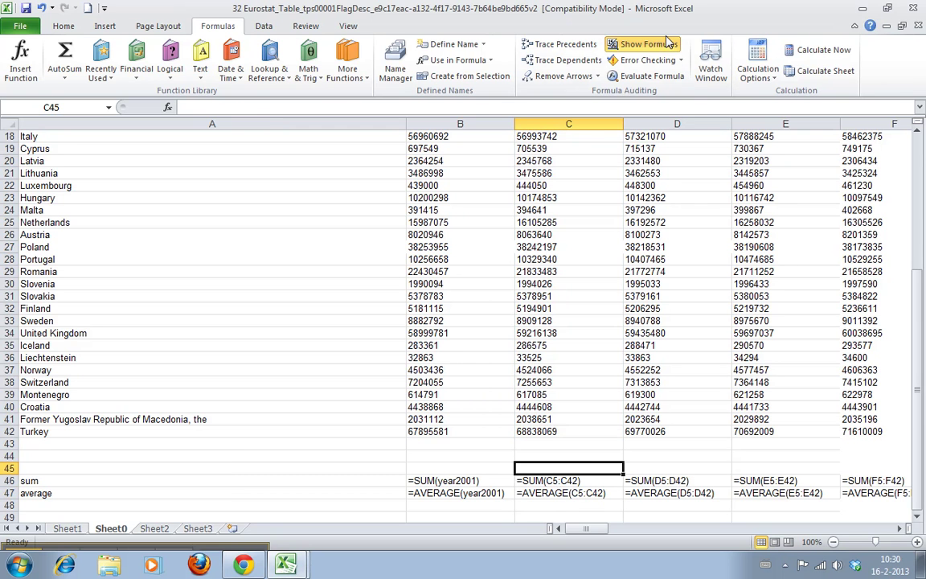
pyautogui.click(652, 45)
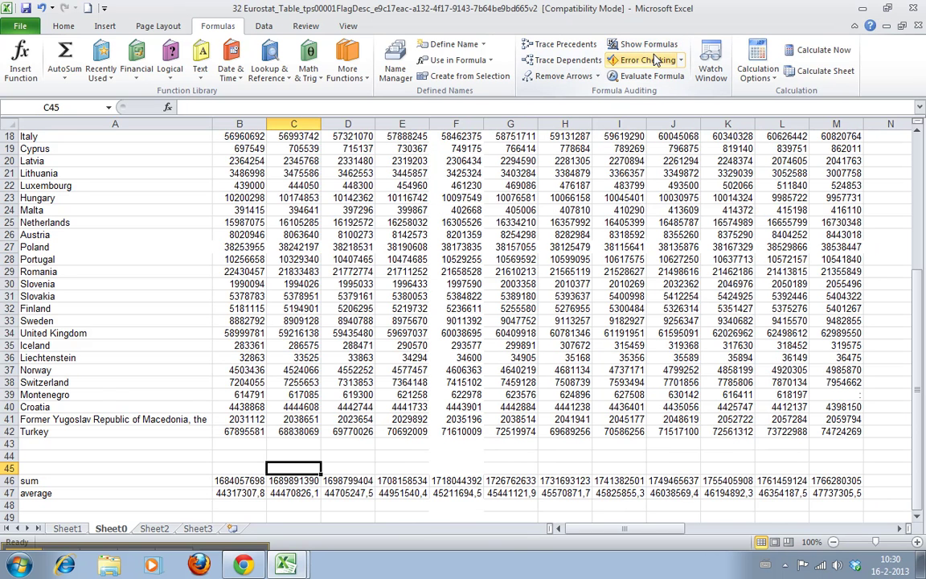
pyautogui.click(648, 46)
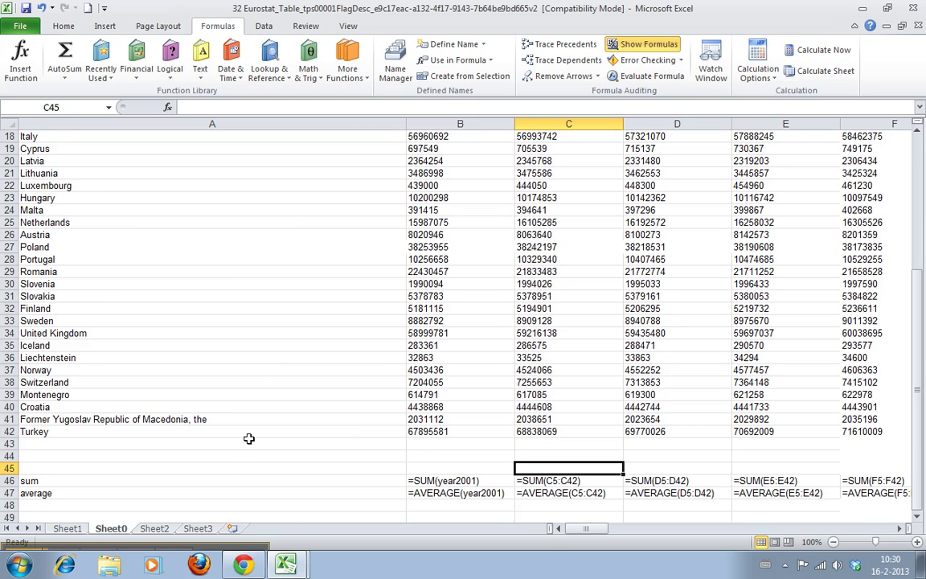
pyautogui.click(571, 494)
pyautogui.press('Down')
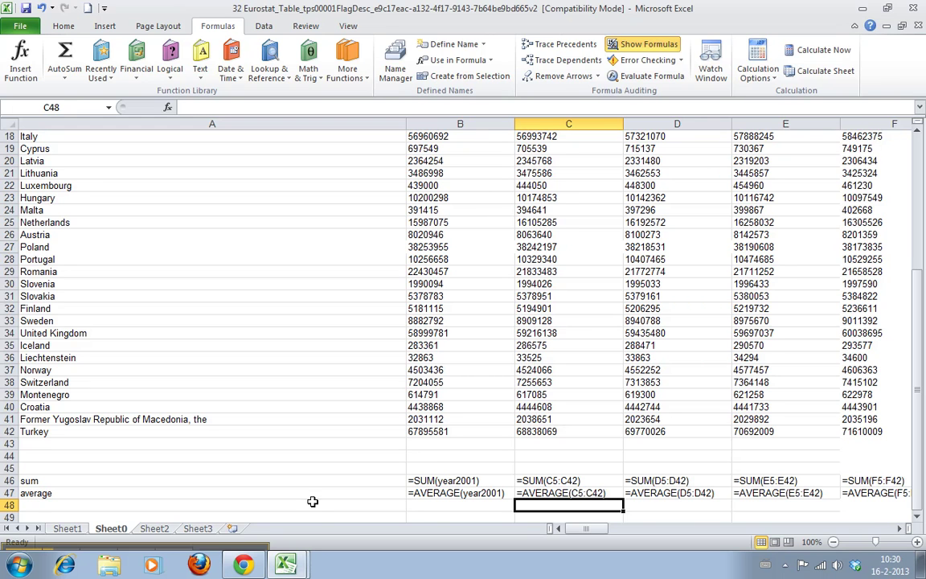
pyautogui.moveTo(281, 450); pyautogui.dragTo(169, 575)
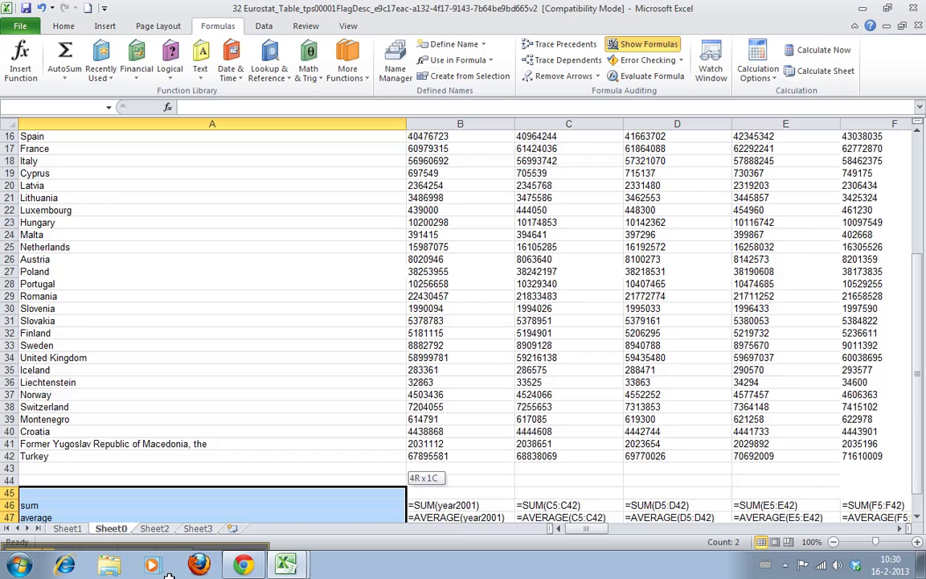
pyautogui.moveTo(169, 576)
pyautogui.mouseDown()
pyautogui.moveTo(197, 573)
pyautogui.moveTo(176, 294)
pyautogui.mouseUp()
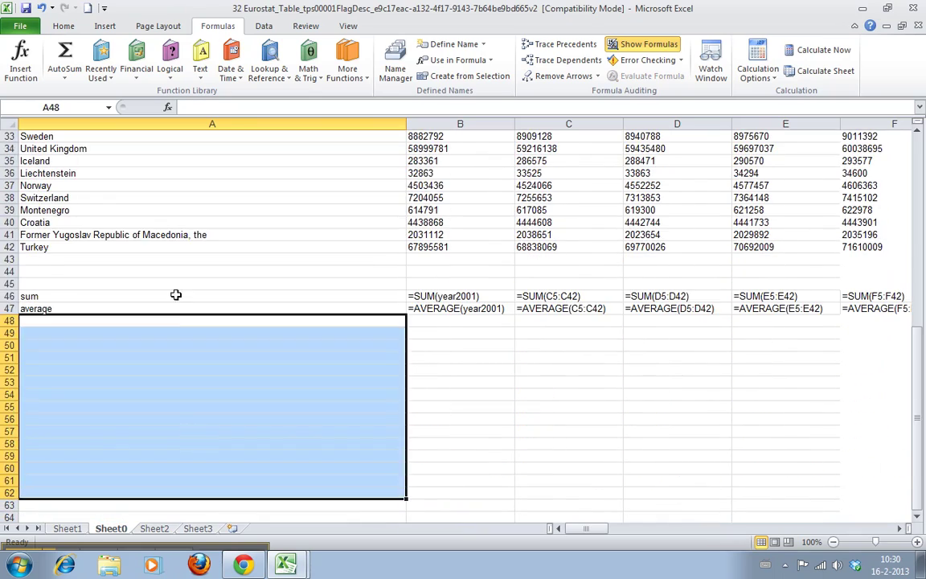
pyautogui.click(585, 347)
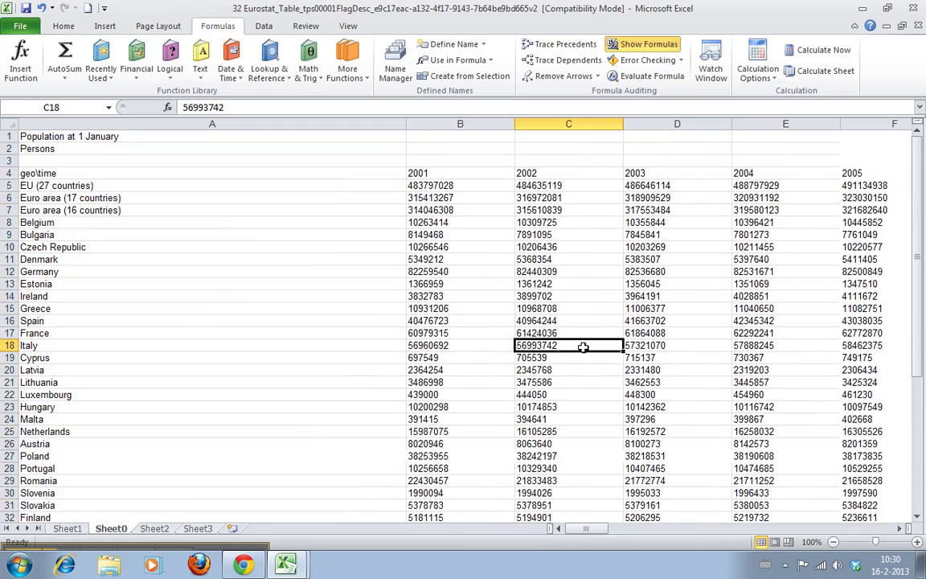
pyautogui.moveTo(583, 346)
pyautogui.mouseDown()
pyautogui.moveTo(589, 576)
pyautogui.moveTo(554, 467)
pyautogui.mouseUp()
pyautogui.click(554, 467)
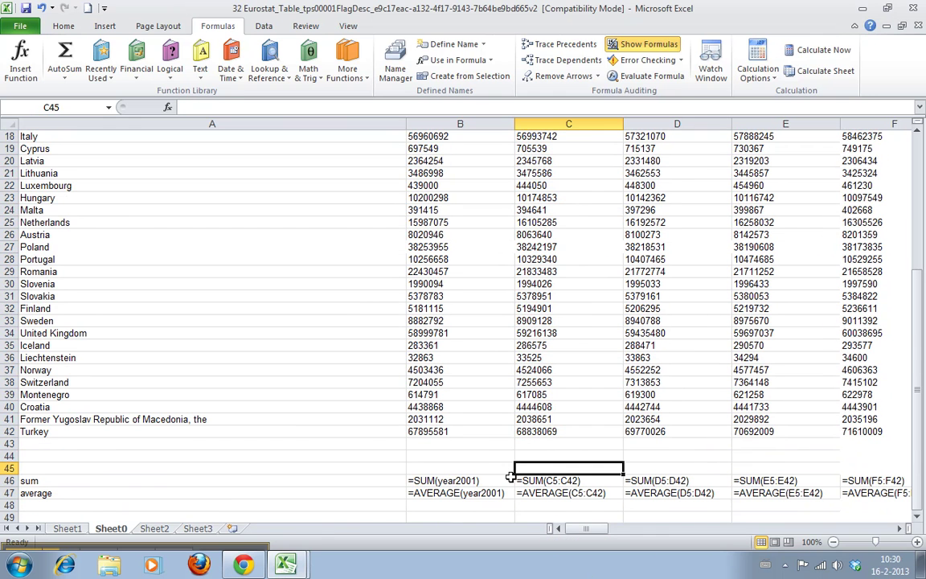
pyautogui.press('Down')
pyautogui.press('Down')
pyautogui.press('Down')
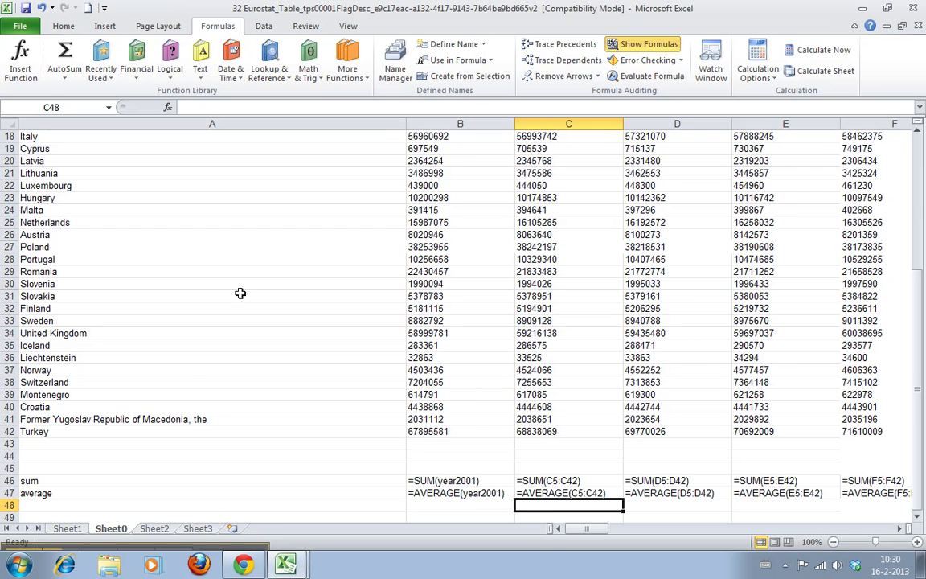
# Open Page Setup from Page Layout and launch Print Preview of the formula-view sheet.
pyautogui.click(133, 26)
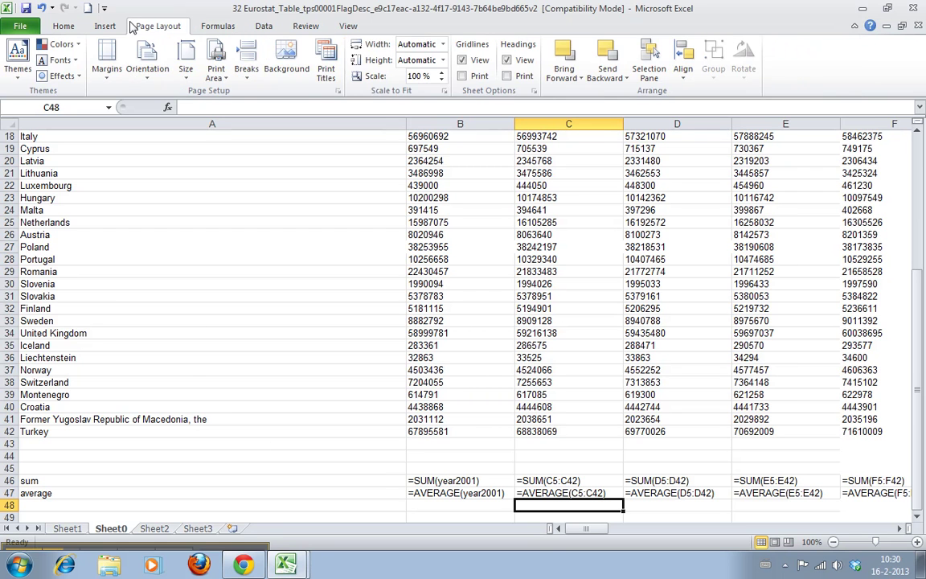
pyautogui.click(338, 91)
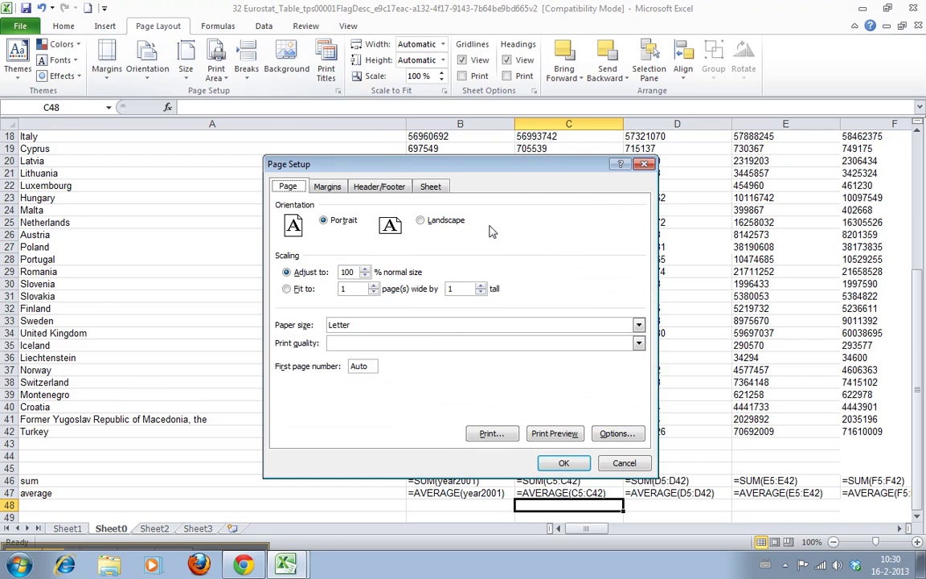
pyautogui.click(554, 434)
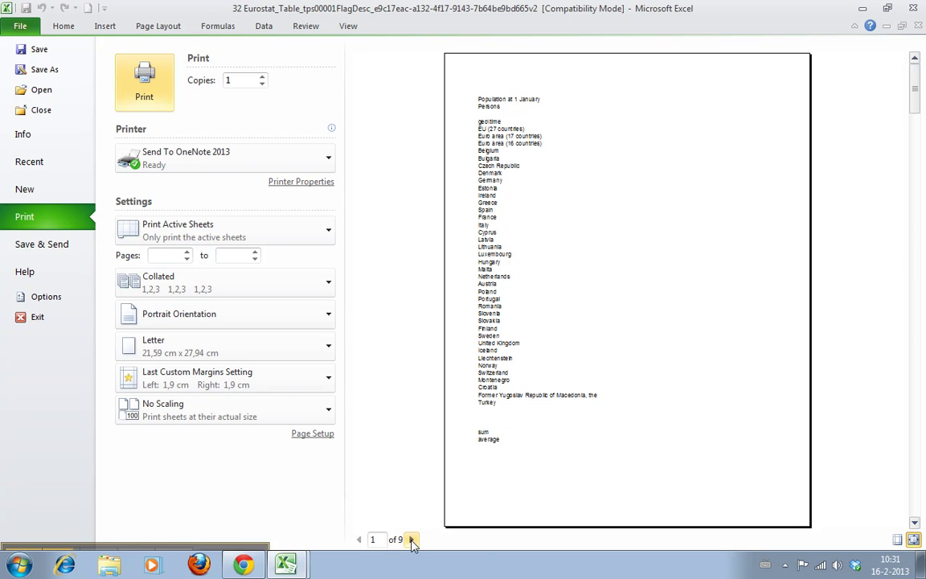
# Advance the print preview to page 2 with the 2001–2004 figures and printed formulas.
pyautogui.click(412, 540)
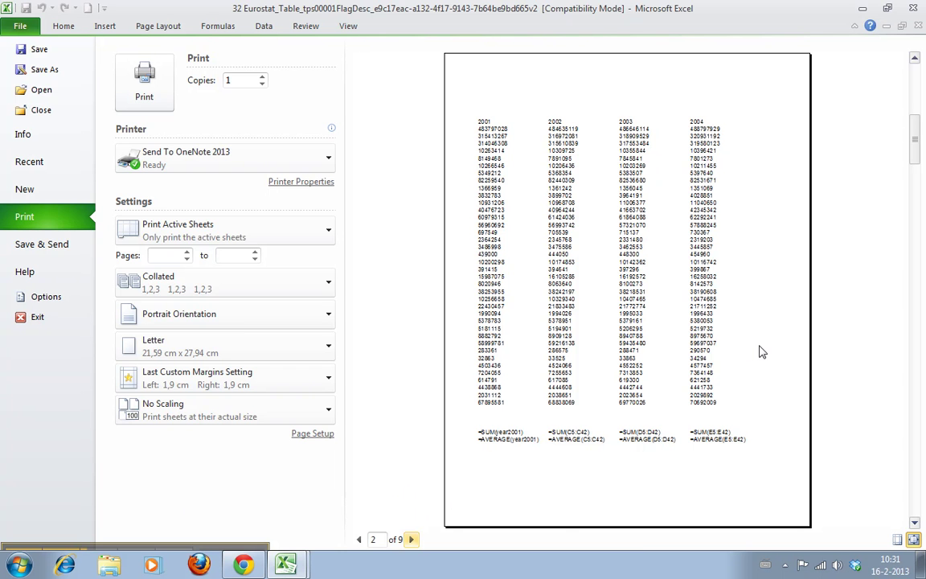
# Turn off Show Formulas so the sum and average rows show calculated values again.
pyautogui.click(197, 26)
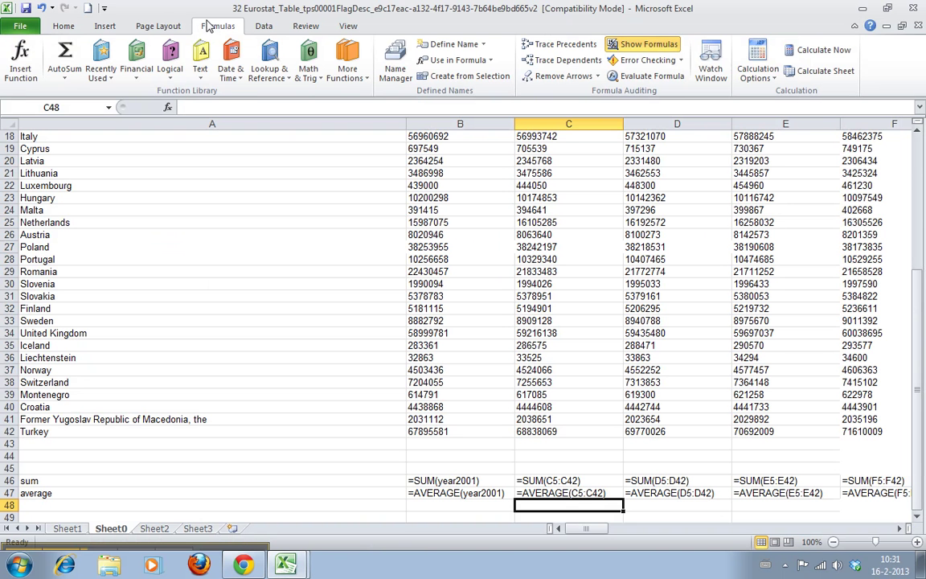
pyautogui.click(643, 44)
pyautogui.click(511, 308)
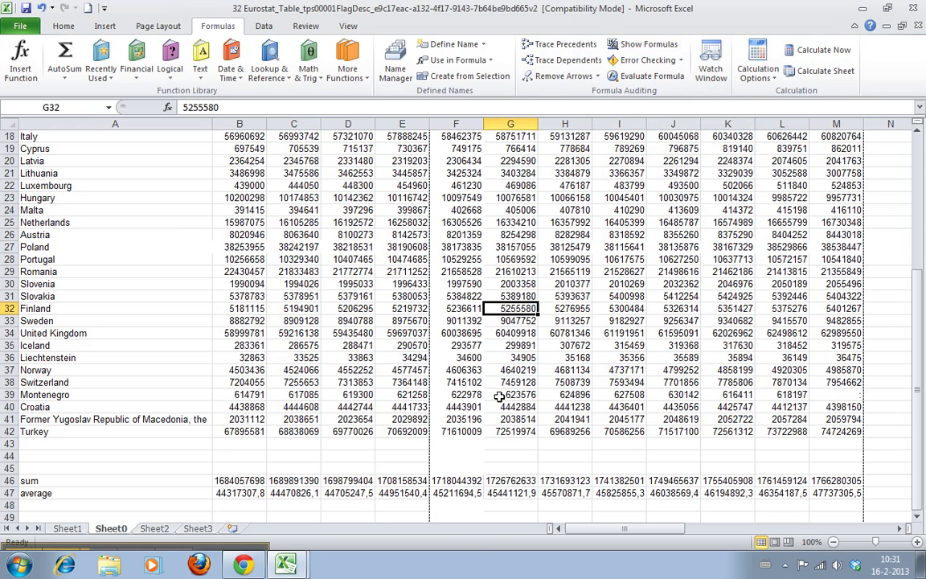
pyautogui.click(285, 443)
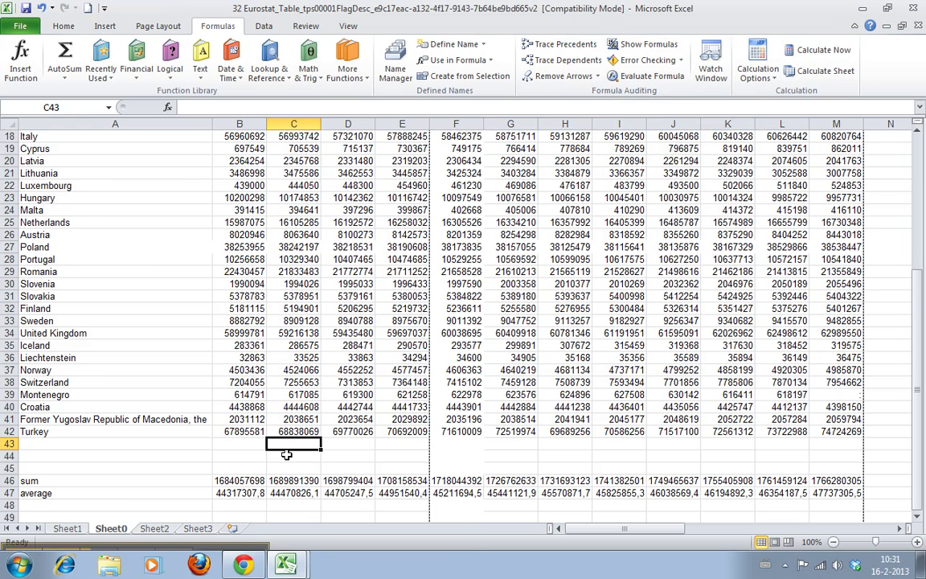